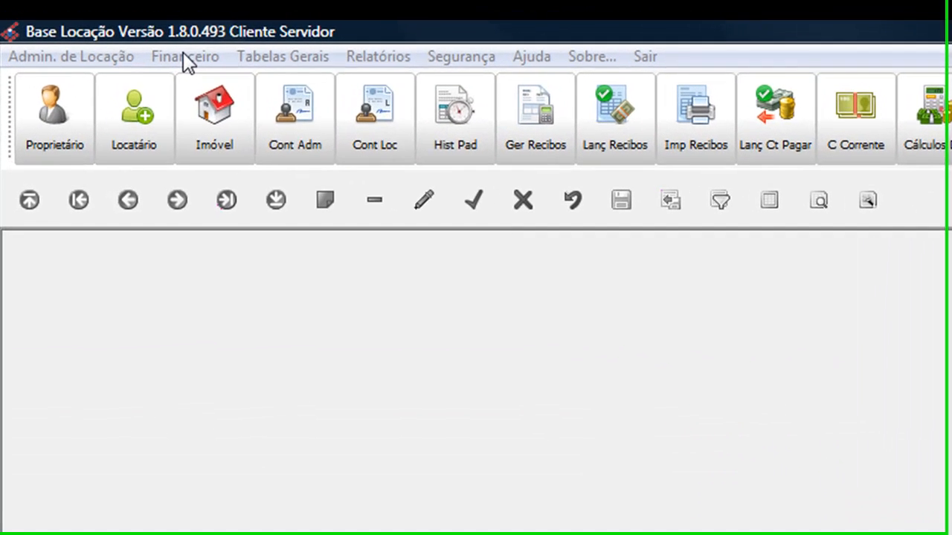
Open the receipt generation form (Geração de Recibos), examine its generation options, and close it
{"action": "left_click", "coordinate": [124, 38]}
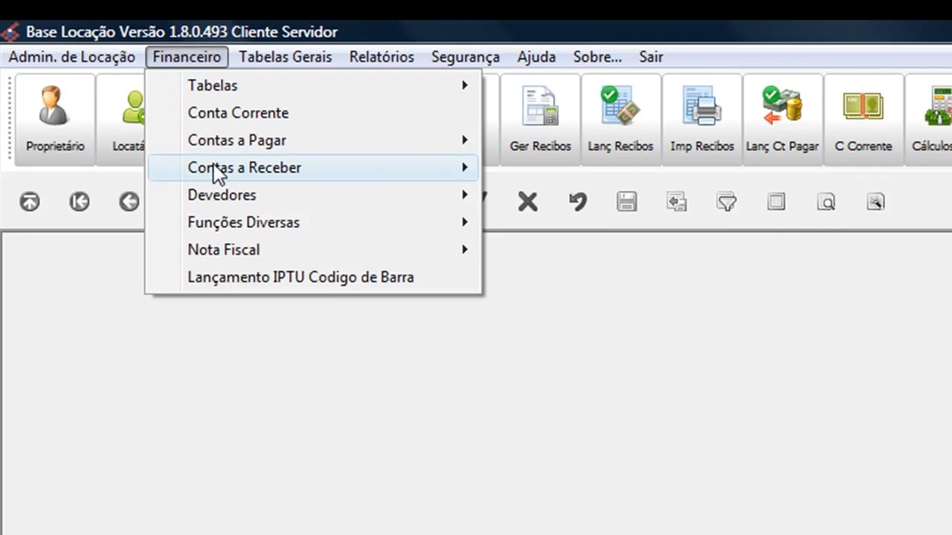
{"action": "mouse_move", "coordinate": [215, 173]}
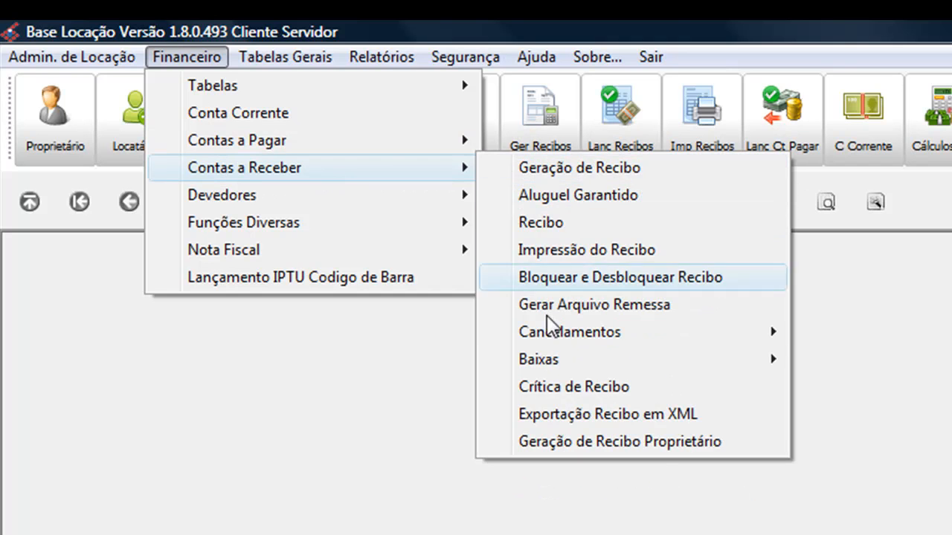
{"action": "left_click", "coordinate": [197, 56]}
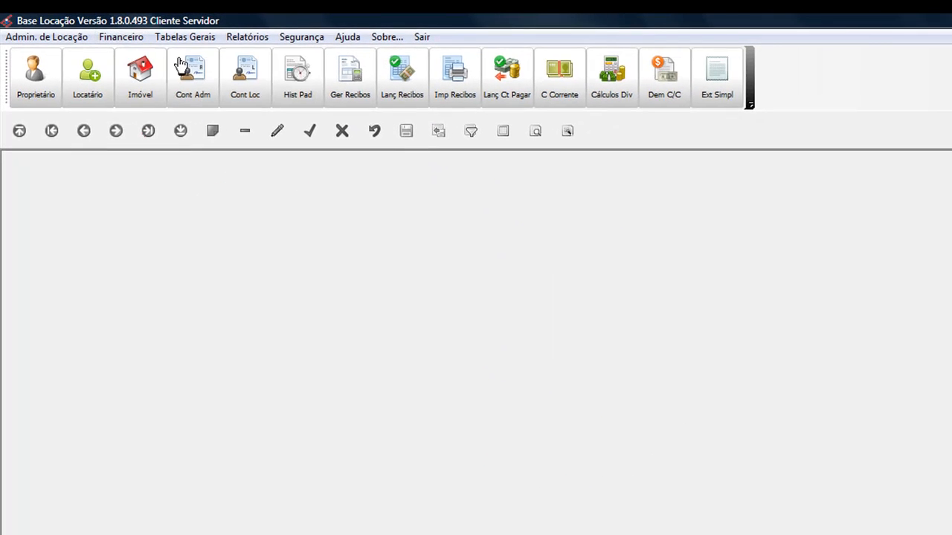
{"action": "left_click", "coordinate": [350, 78]}
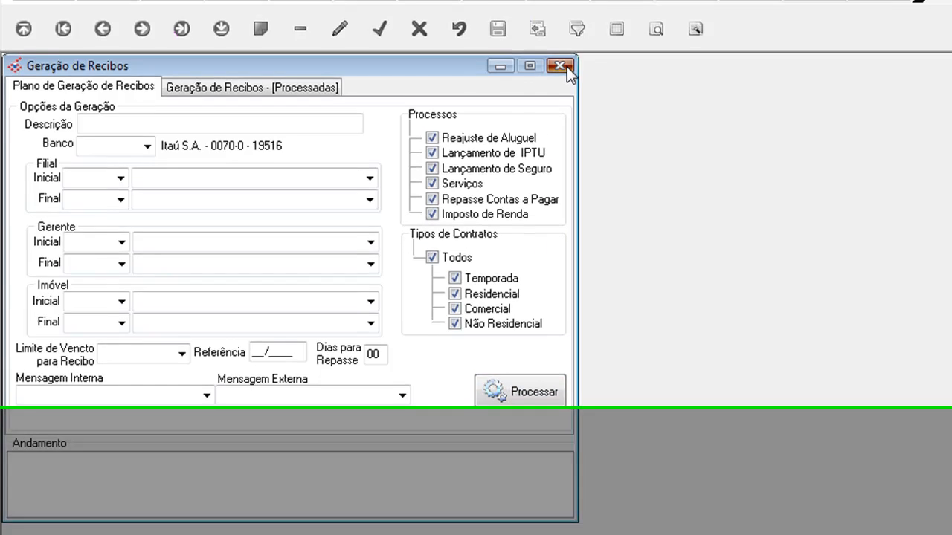
{"action": "left_click", "coordinate": [566, 66]}
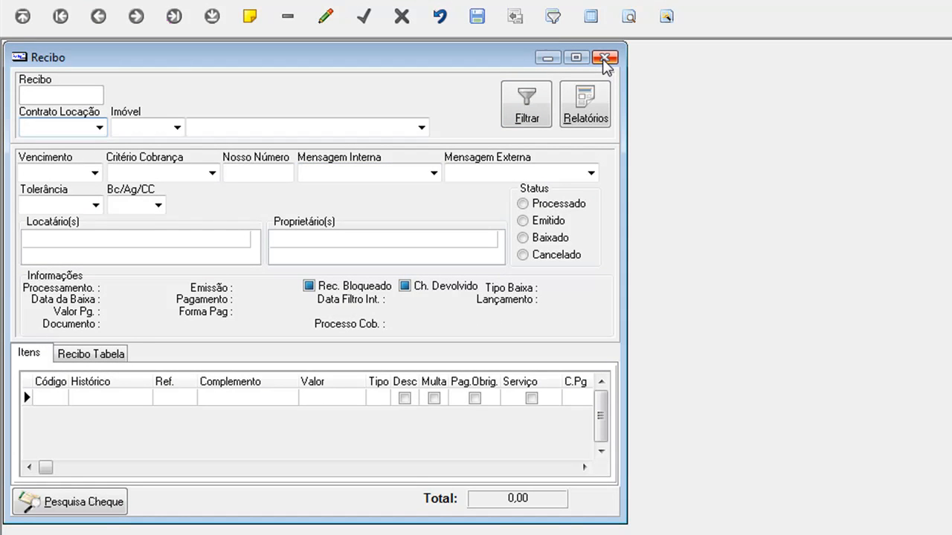
Filter the receipts to the open ones (Abertos) with reference month 07/2008 and inspect the receipt's items
{"action": "left_click", "coordinate": [529, 86]}
{"action": "left_click", "coordinate": [138, 83]}
{"action": "left_click_drag", "start_coordinate": [57, 80], "coordinate": [34, 82]}
{"action": "type", "text": "07/"}
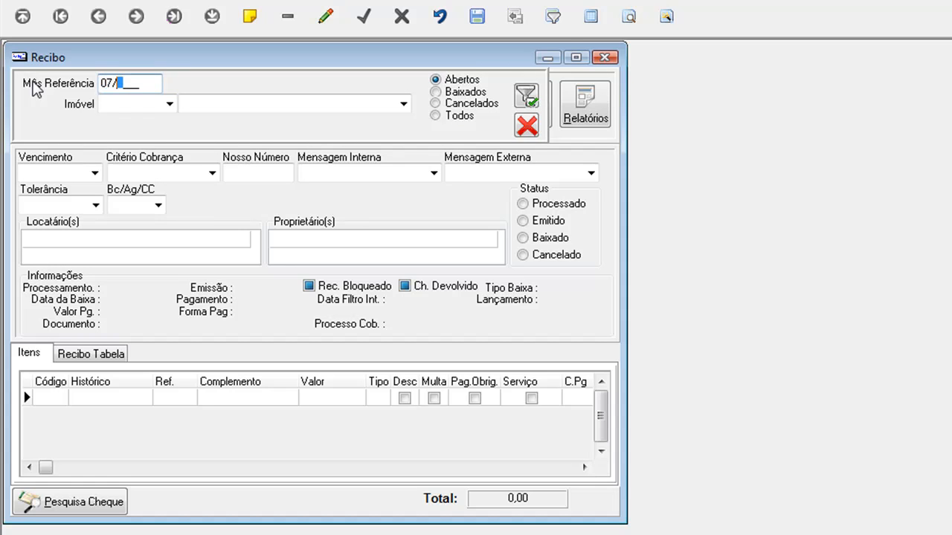
{"action": "type", "text": "2008"}
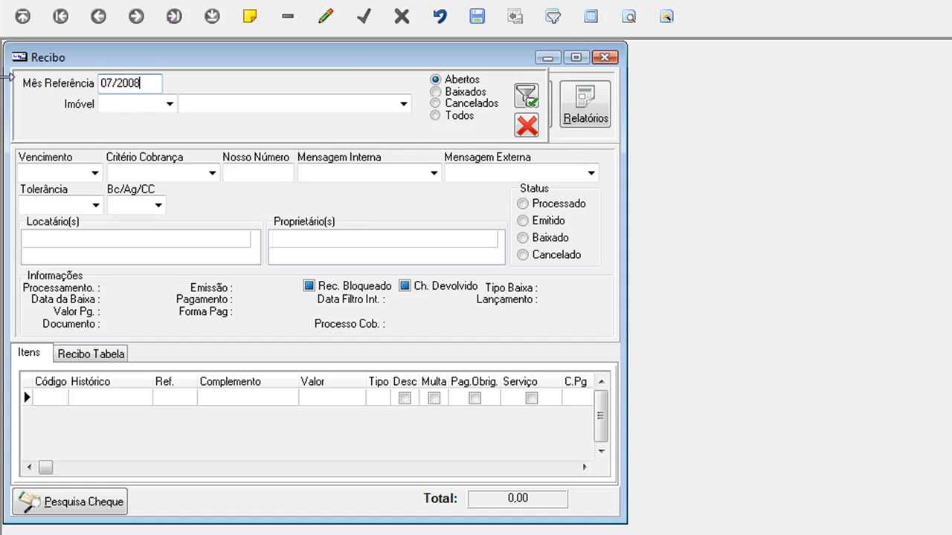
{"action": "left_click", "coordinate": [527, 96]}
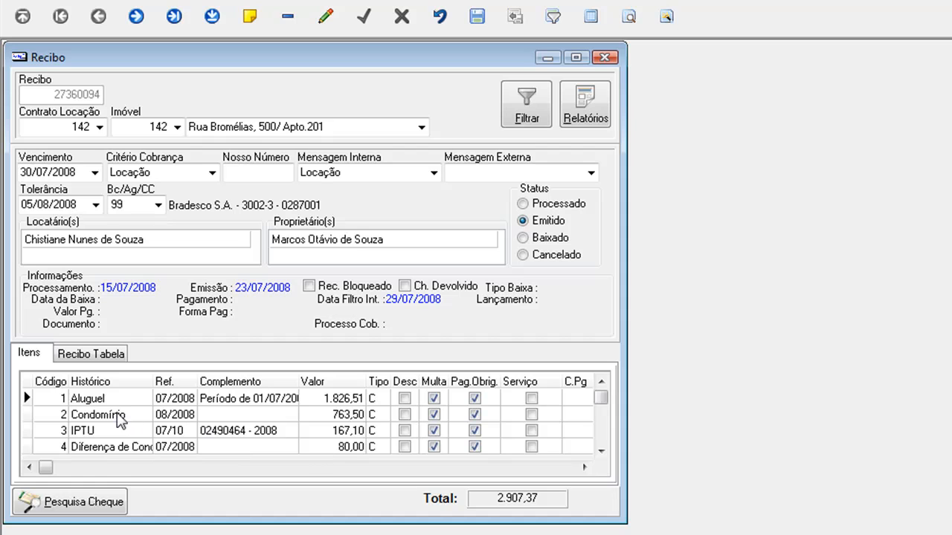
{"action": "left_click", "coordinate": [597, 398]}
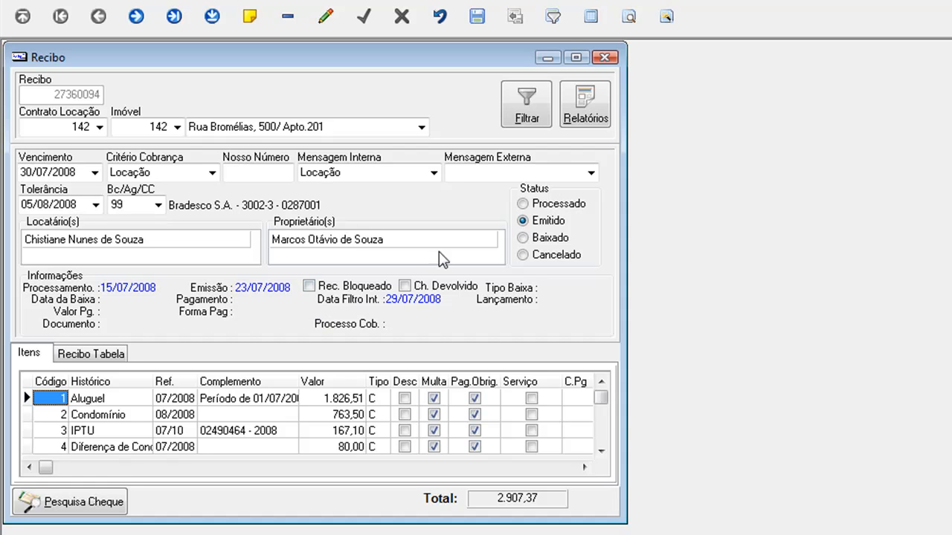
Generate the Crítica de Recibo report on screen for issue dates from 01/07/2008 to 30/07/2008
{"action": "left_click", "coordinate": [595, 104]}
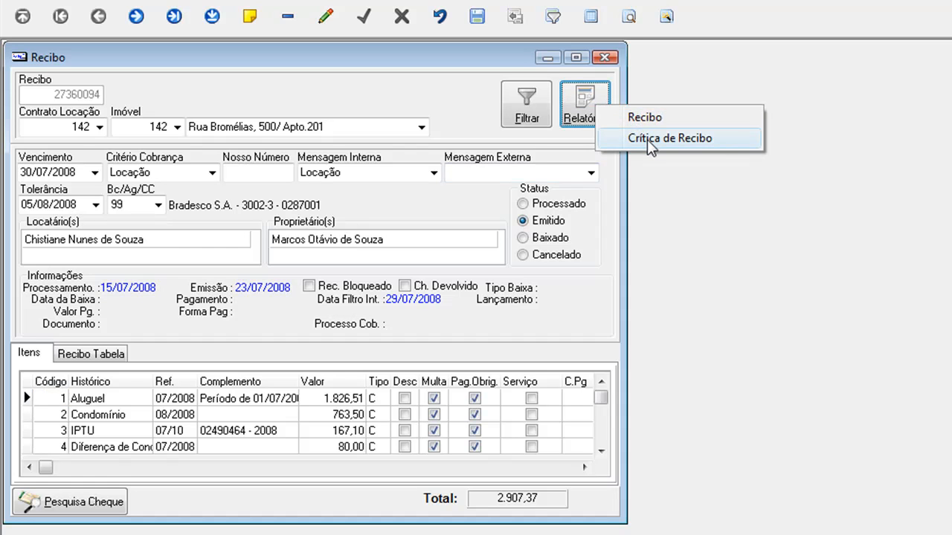
{"action": "left_click", "coordinate": [647, 139]}
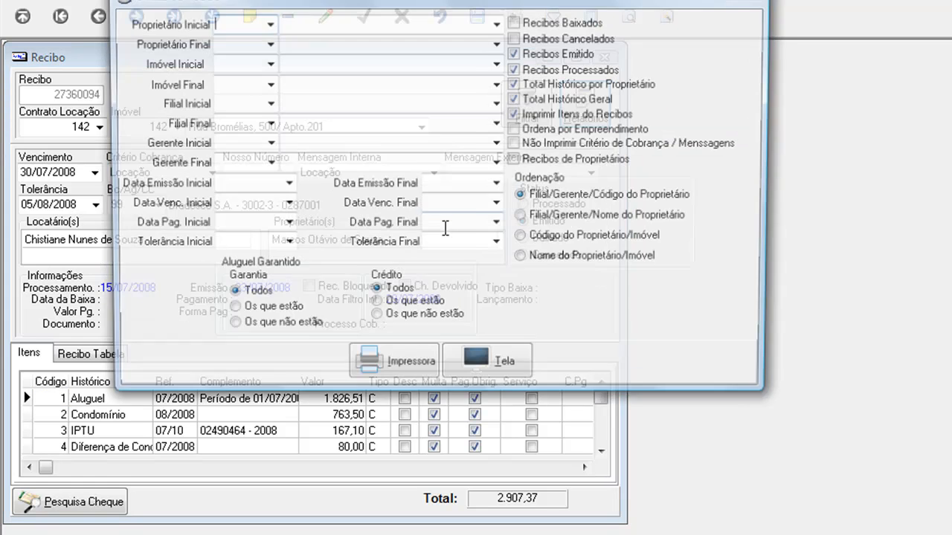
{"action": "left_click", "coordinate": [244, 184]}
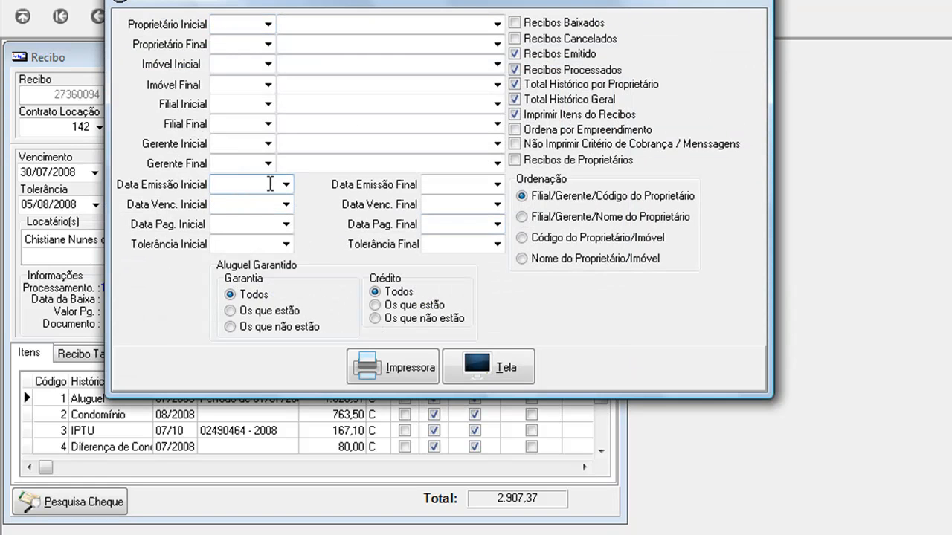
{"action": "type", "text": "01/07/"}
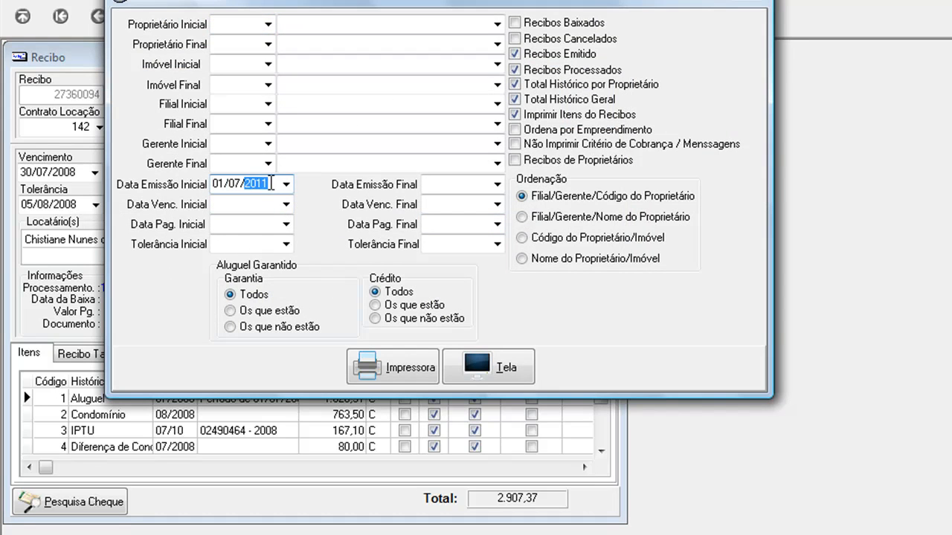
{"action": "type", "text": "2008"}
{"action": "key", "text": "Tab"}
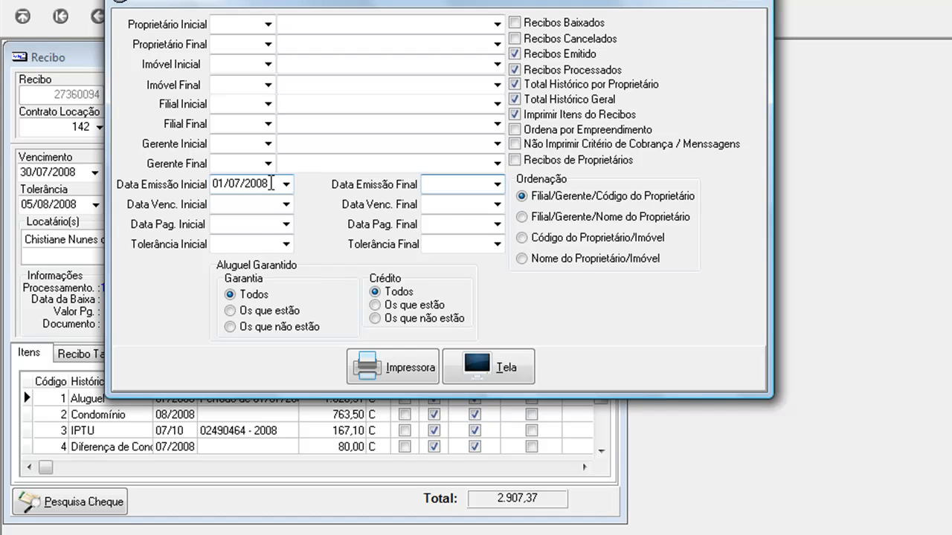
{"action": "type", "text": "30/07/2008"}
{"action": "left_click", "coordinate": [484, 364]}
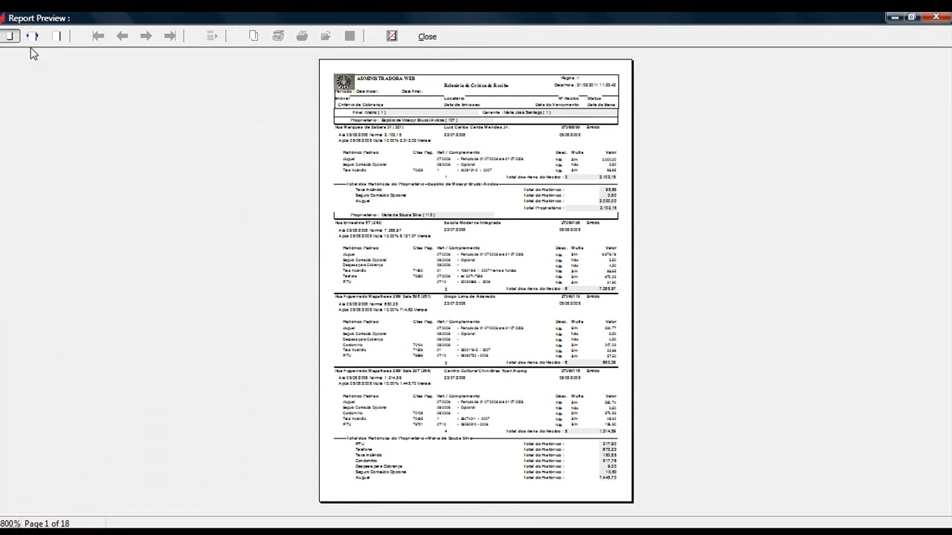
Enlarge the Crítica de Recibo report to page width, read through its first two pages, and close the preview
{"action": "left_click", "coordinate": [32, 35]}
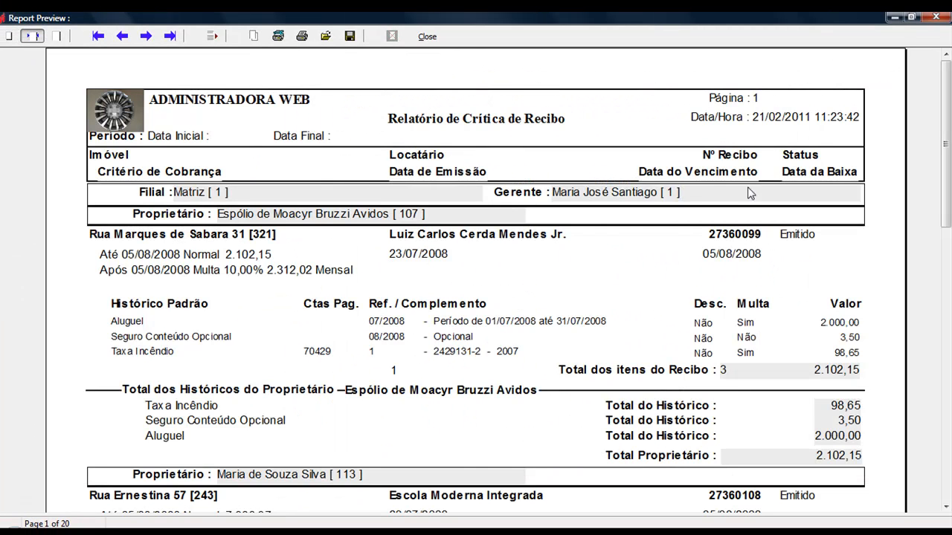
{"action": "left_click_drag", "start_coordinate": [949, 85], "coordinate": [949, 177]}
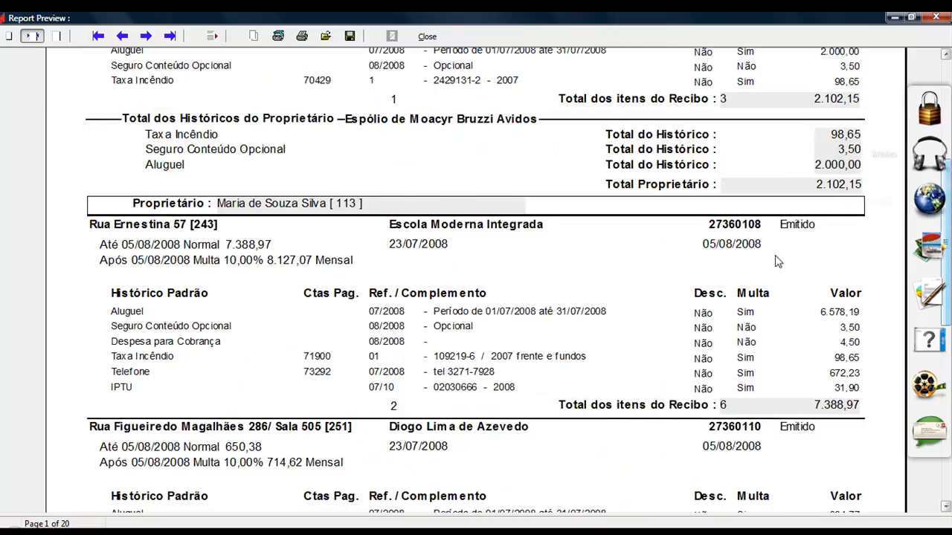
{"action": "left_click", "coordinate": [146, 35]}
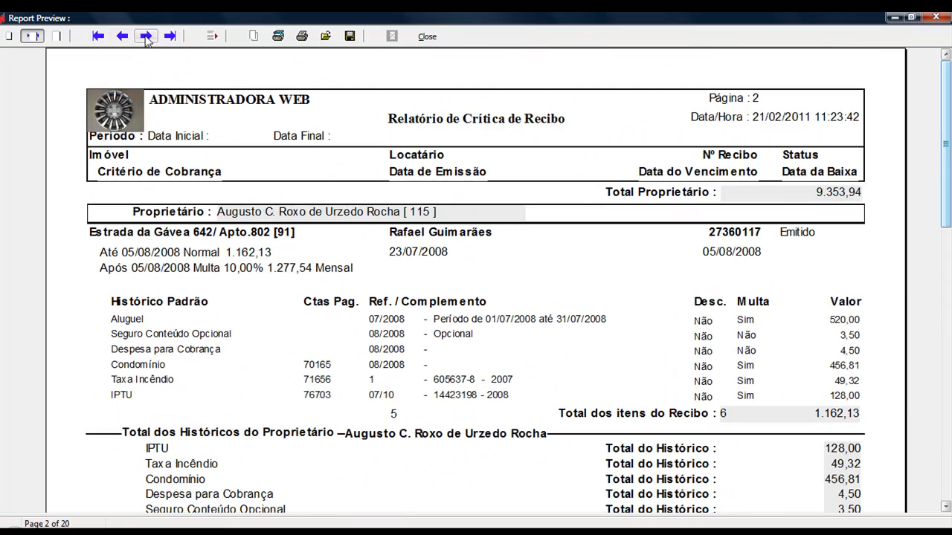
{"action": "left_click_drag", "start_coordinate": [947, 173], "coordinate": [946, 215]}
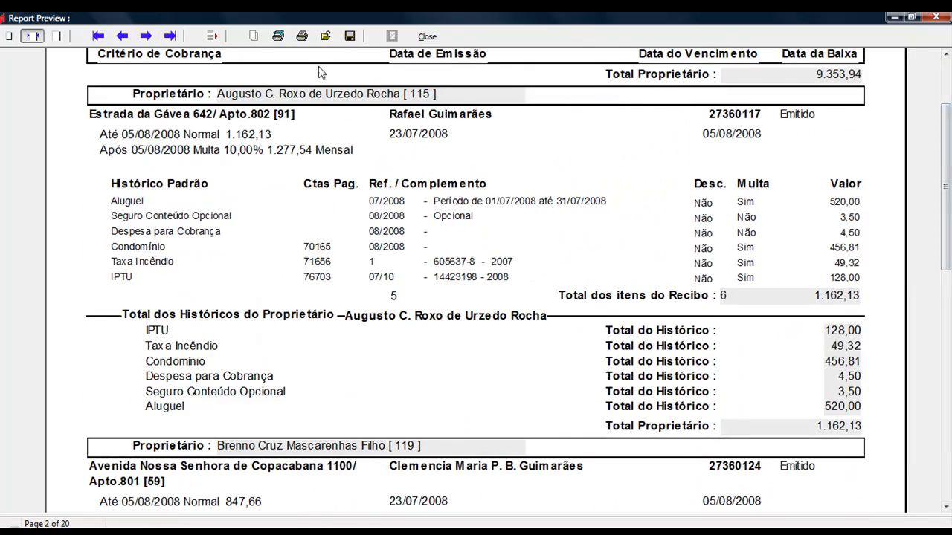
{"action": "left_click", "coordinate": [427, 36]}
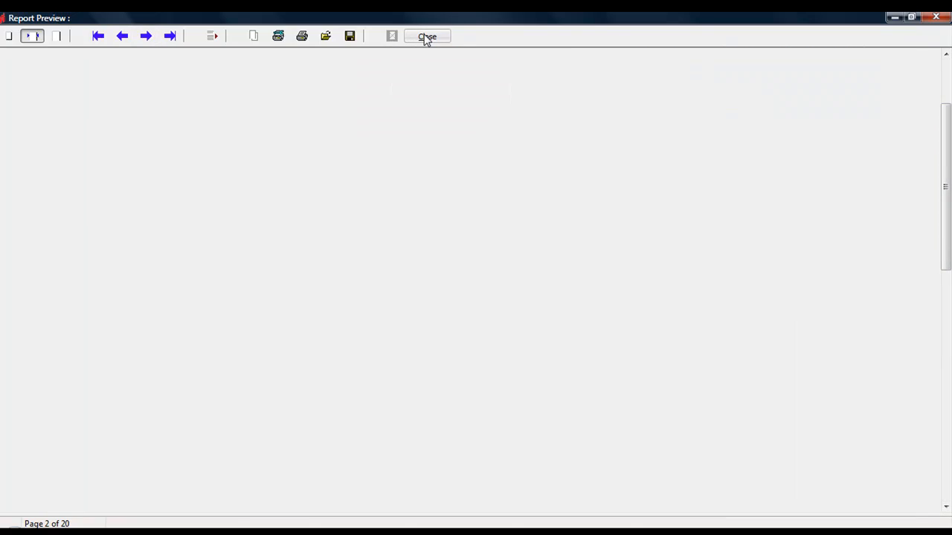
Generate an on-screen preview of the current receipt in the Laser format
{"action": "left_click", "coordinate": [548, 95]}
{"action": "left_click", "coordinate": [427, 187]}
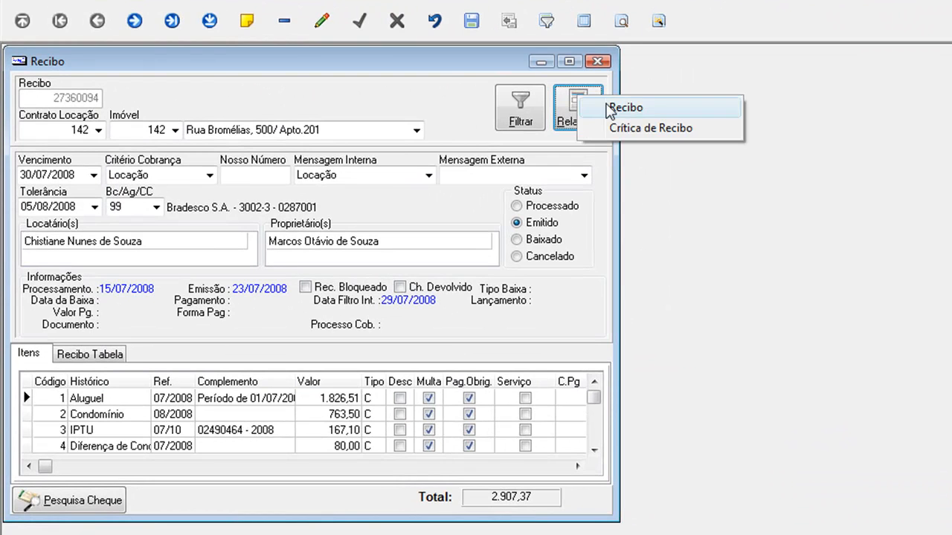
{"action": "left_click", "coordinate": [609, 108]}
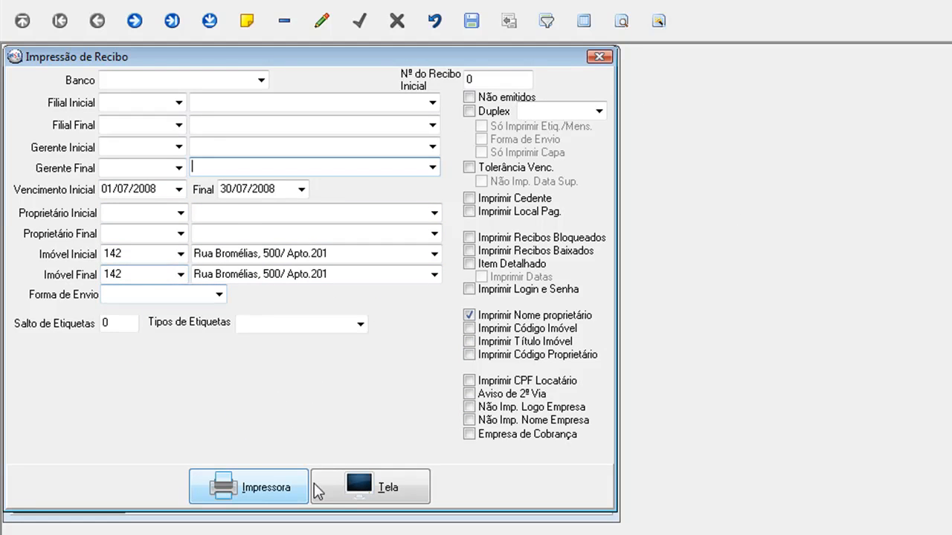
{"action": "left_click", "coordinate": [394, 488]}
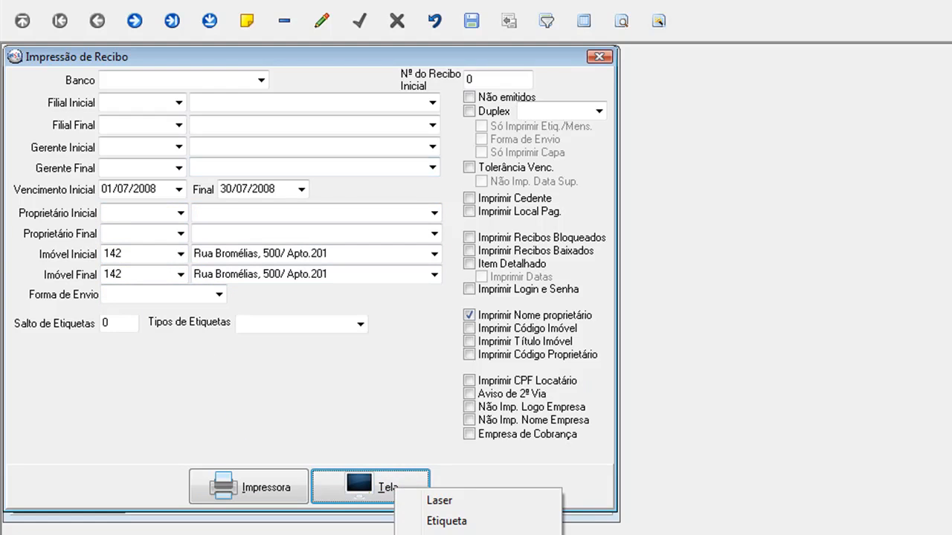
{"action": "left_click", "coordinate": [446, 502]}
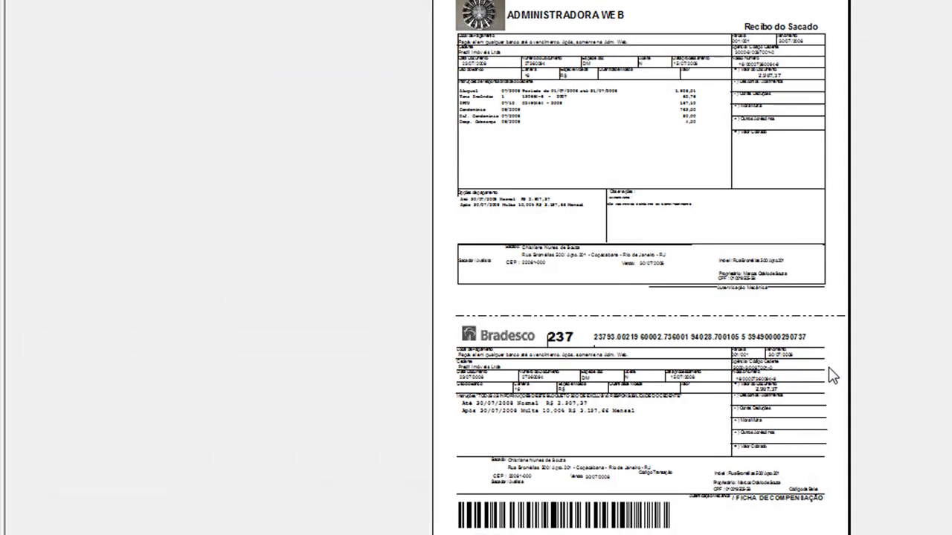
Enlarge the laser receipt preview to page width, read its charges and bank slip, and close it
{"action": "left_click", "coordinate": [32, 37]}
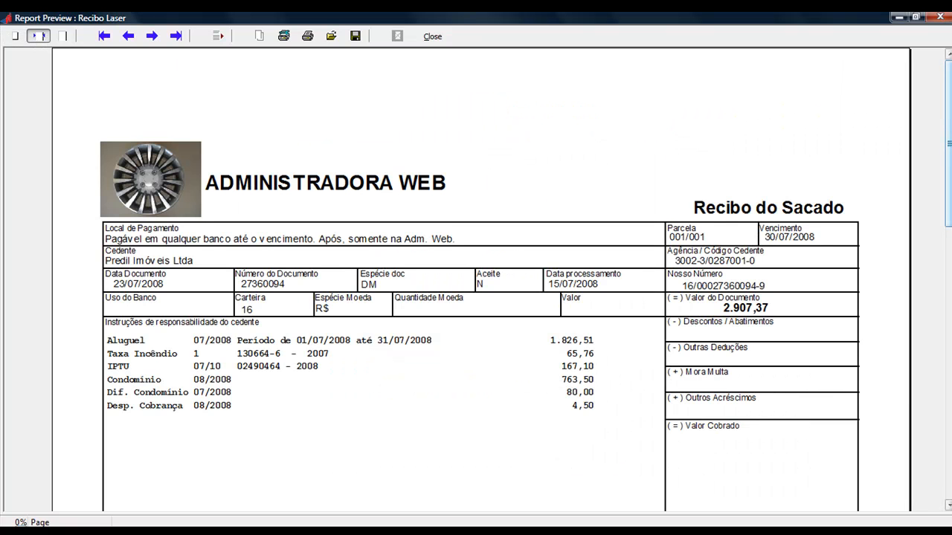
{"action": "scroll", "coordinate": [948, 143], "scroll_direction": "down", "scroll_amount": 1}
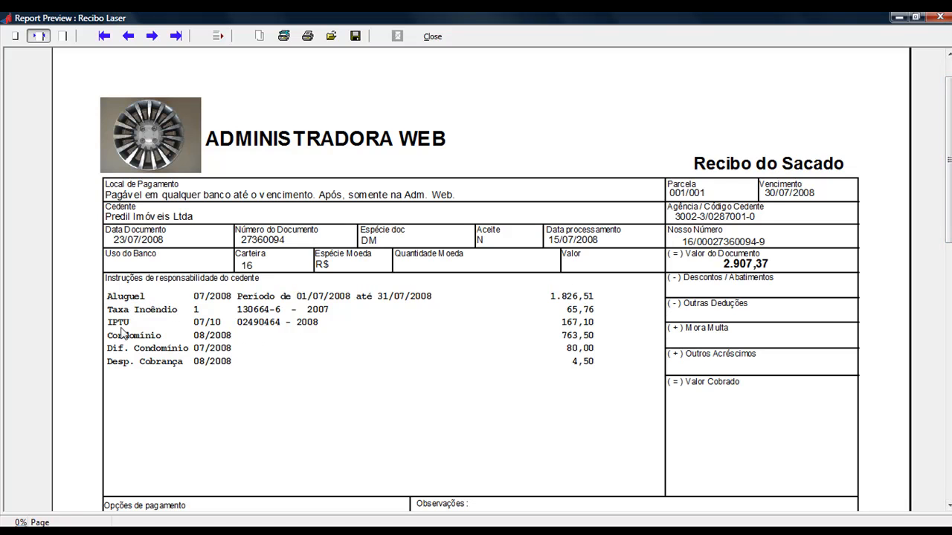
{"action": "scroll", "coordinate": [943, 265], "scroll_direction": "down", "scroll_amount": 4}
{"action": "left_click_drag", "start_coordinate": [943, 264], "coordinate": [937, 26]}
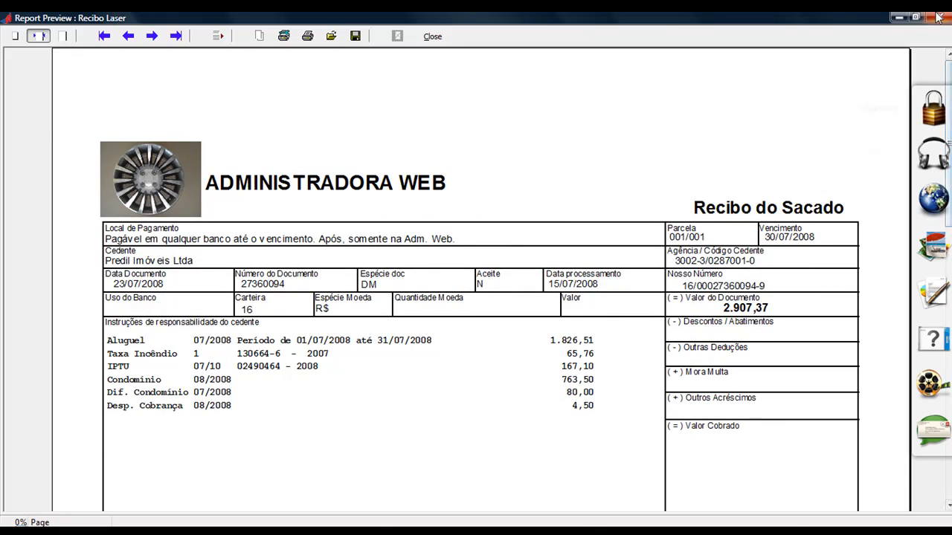
{"action": "left_click", "coordinate": [939, 17]}
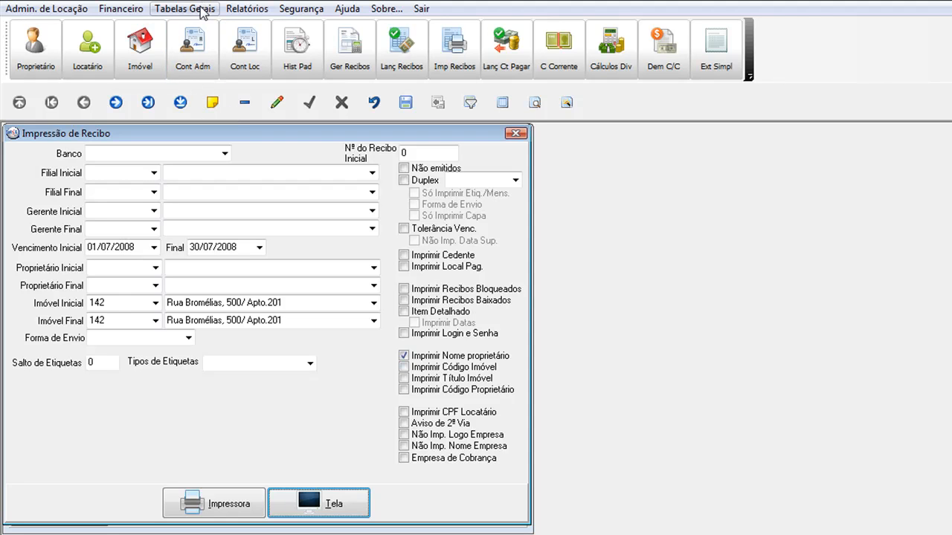
Open the CNAB receipt settlement form (Baixa de Recibo CNAB), examine its fields for importing a bank file, and close it
{"action": "left_click", "coordinate": [253, 11]}
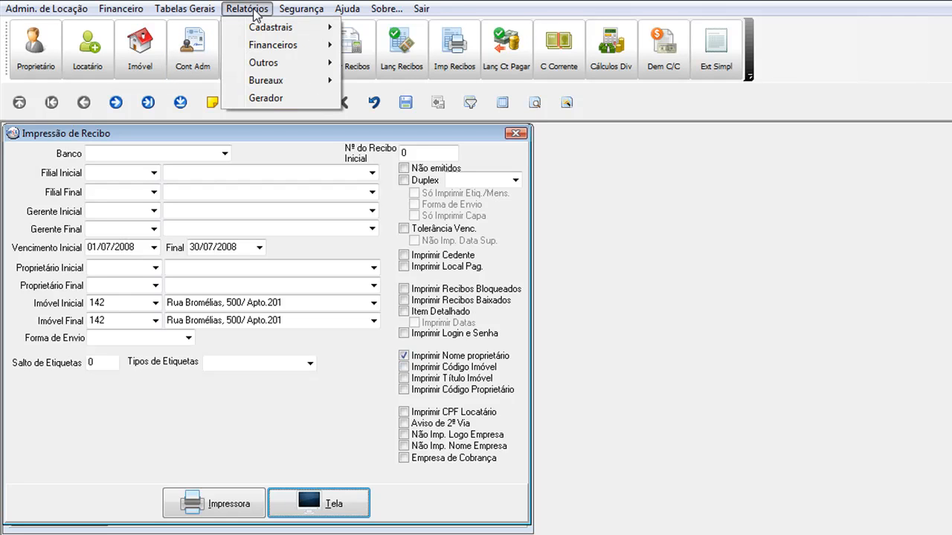
{"action": "mouse_move", "coordinate": [276, 81]}
{"action": "mouse_move", "coordinate": [193, 14]}
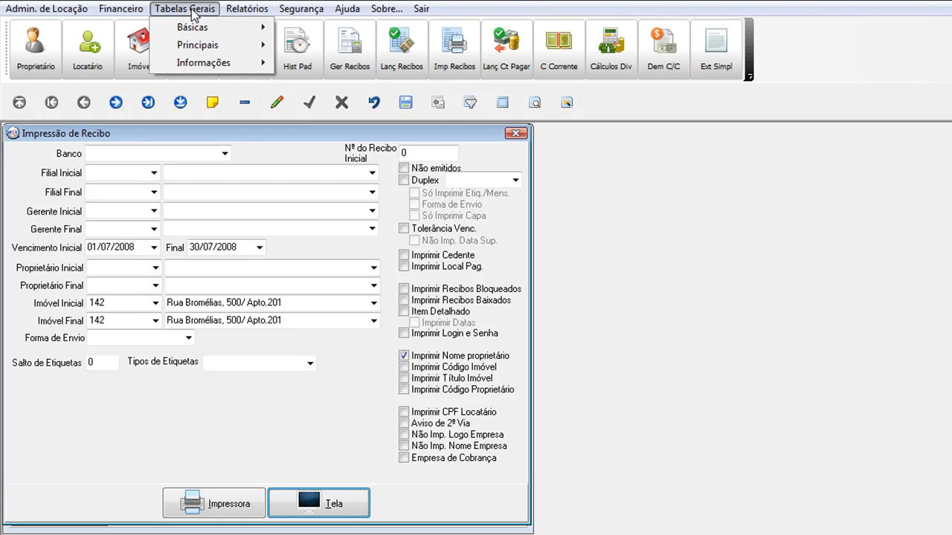
{"action": "mouse_move", "coordinate": [120, 9]}
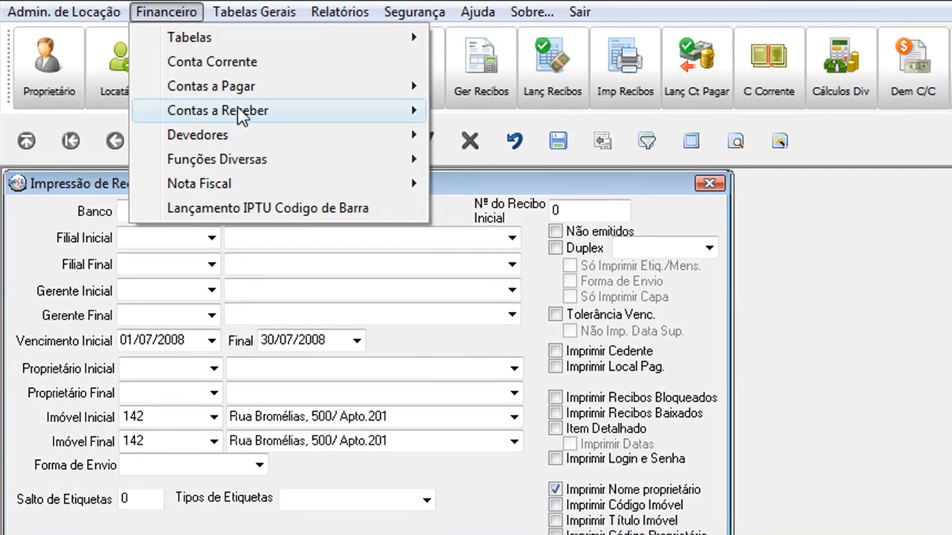
{"action": "mouse_move", "coordinate": [240, 115]}
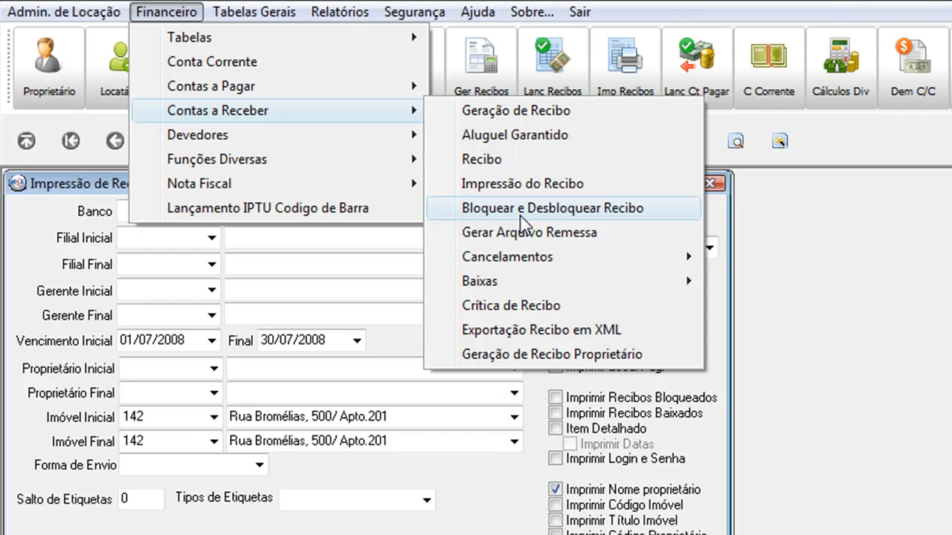
{"action": "mouse_move", "coordinate": [527, 286]}
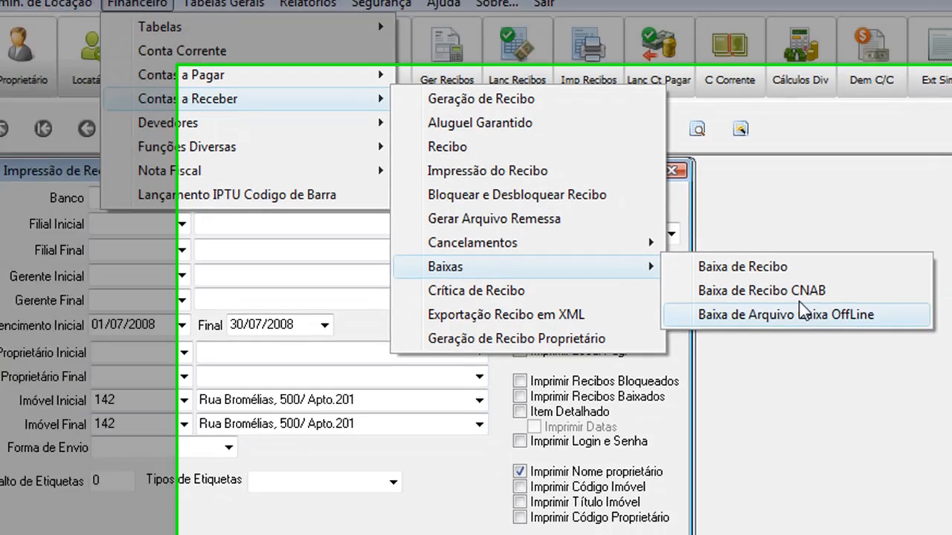
{"action": "left_click", "coordinate": [792, 305]}
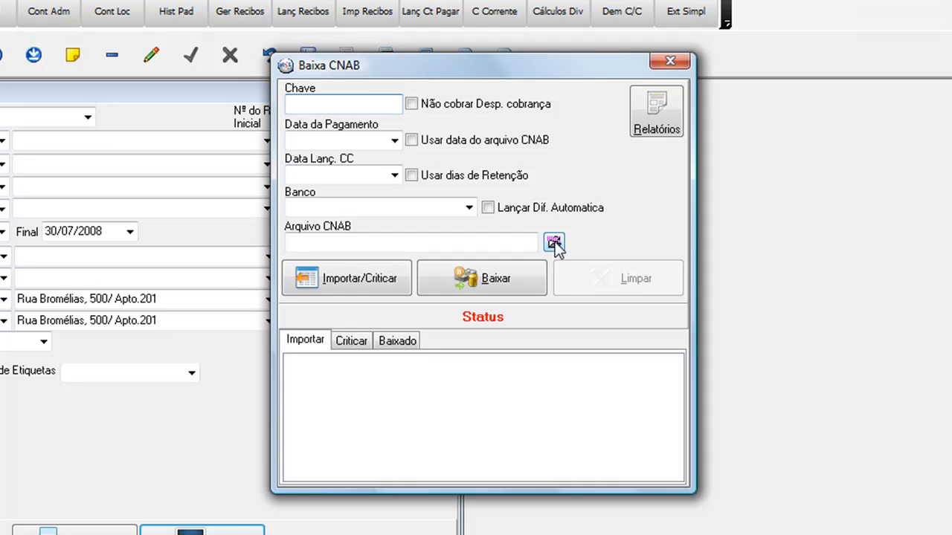
{"action": "left_click", "coordinate": [669, 62]}
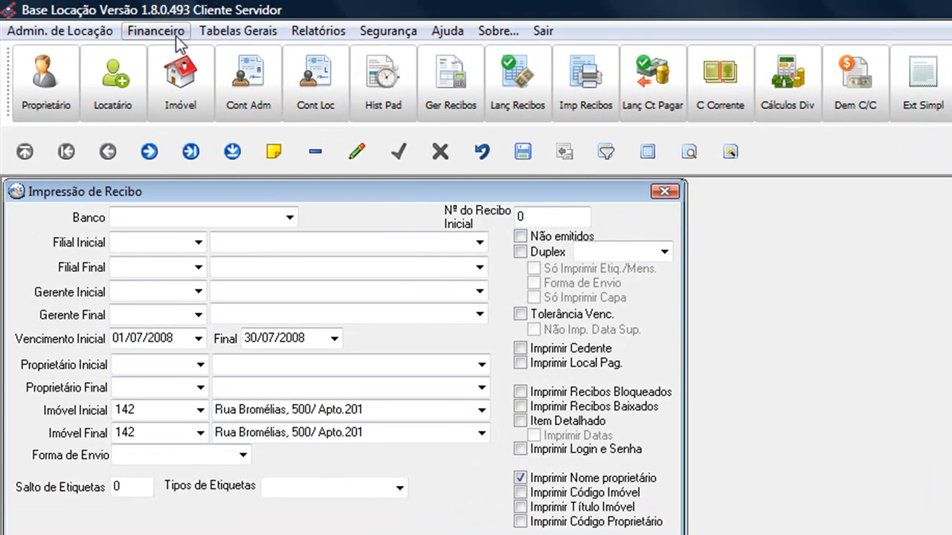
Open the manual receipt settlement form (Baixa de Recibo), examine it, and close it without settling the receipts
{"action": "left_click", "coordinate": [149, 28]}
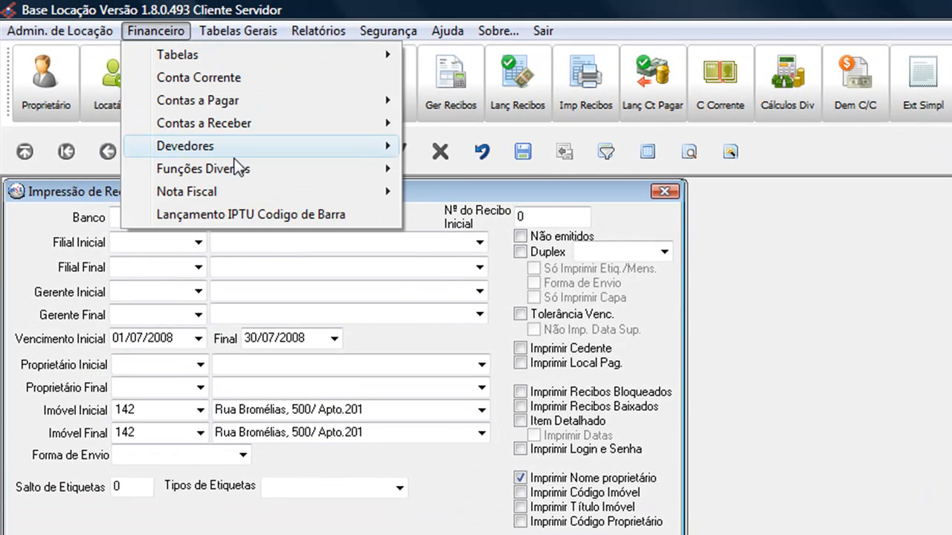
{"action": "mouse_move", "coordinate": [344, 125]}
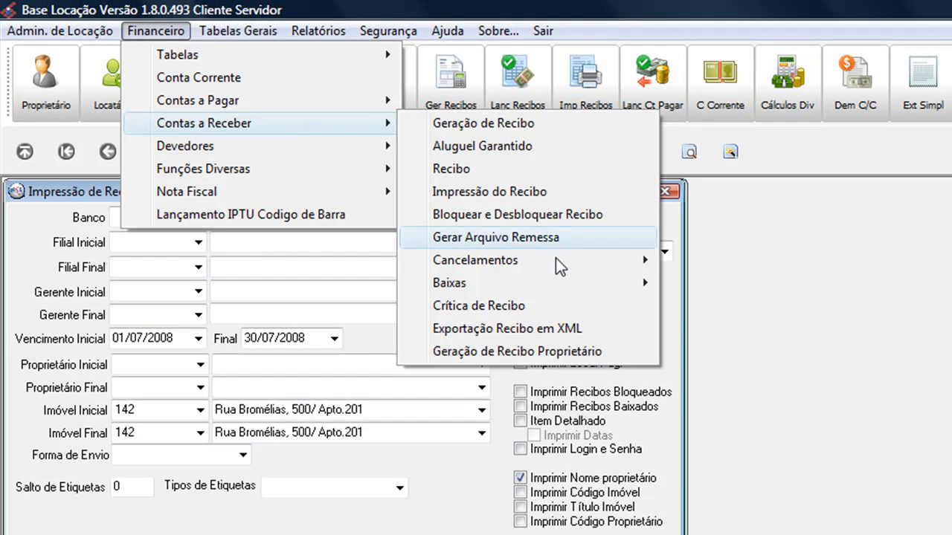
{"action": "mouse_move", "coordinate": [552, 287]}
{"action": "left_click", "coordinate": [717, 282]}
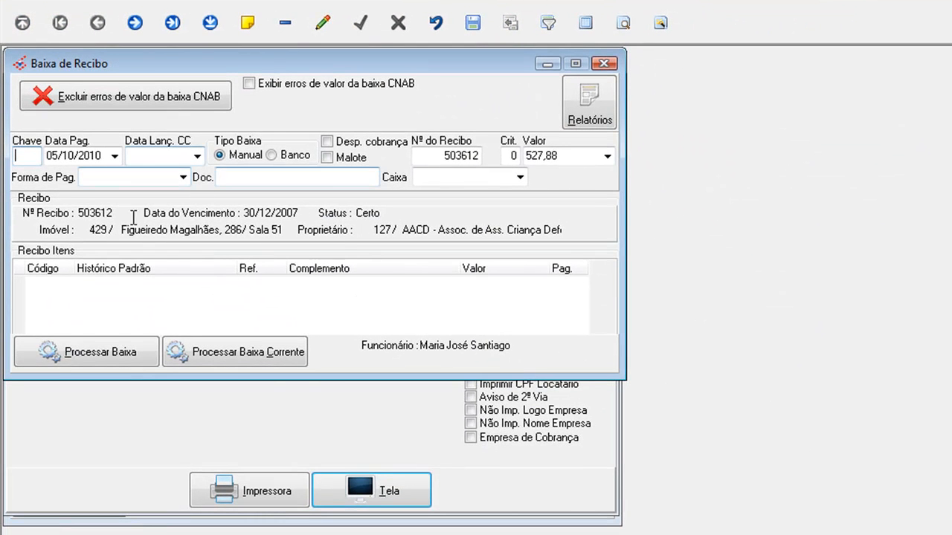
{"action": "left_click", "coordinate": [606, 64]}
{"action": "left_click", "coordinate": [760, 270]}
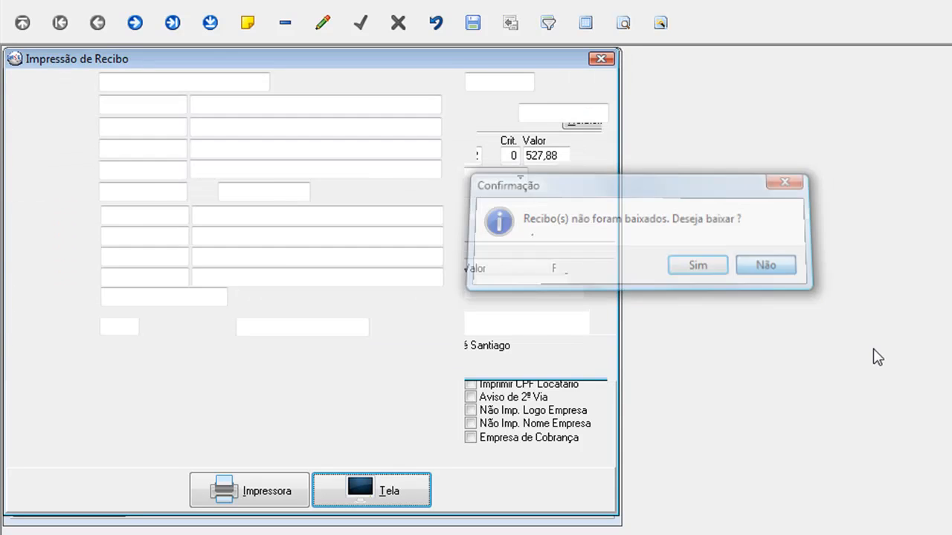